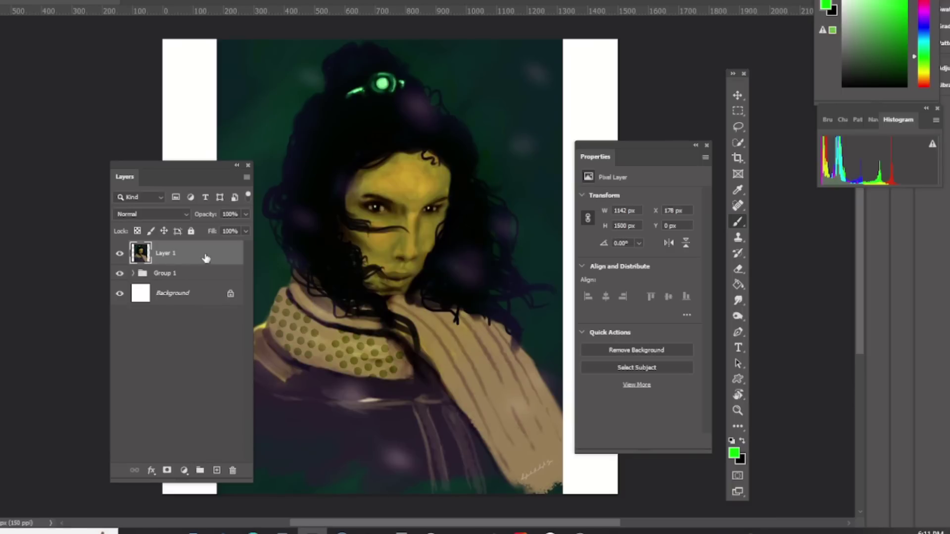
Lock all of Layer 1 and add a Photo Filter adjustment layer above it
left_click(192, 232)
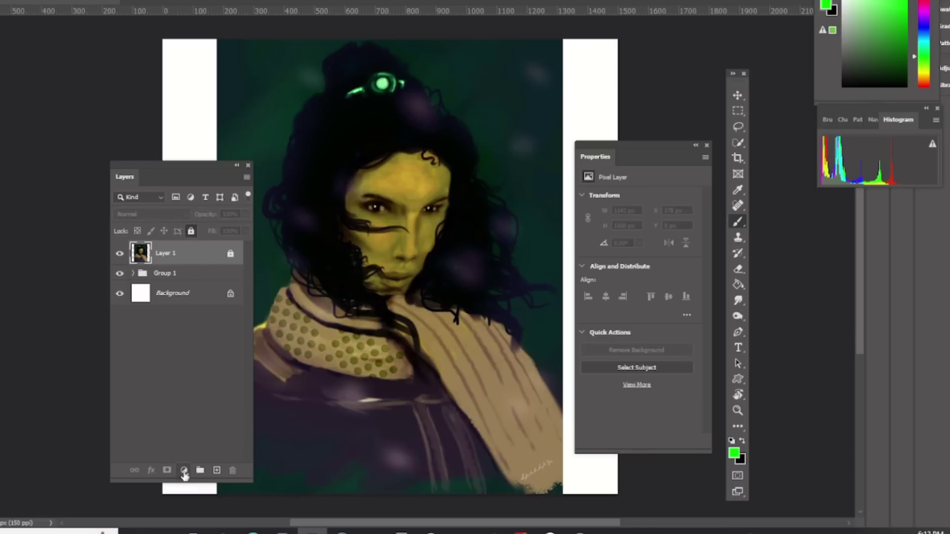
left_click(184, 471)
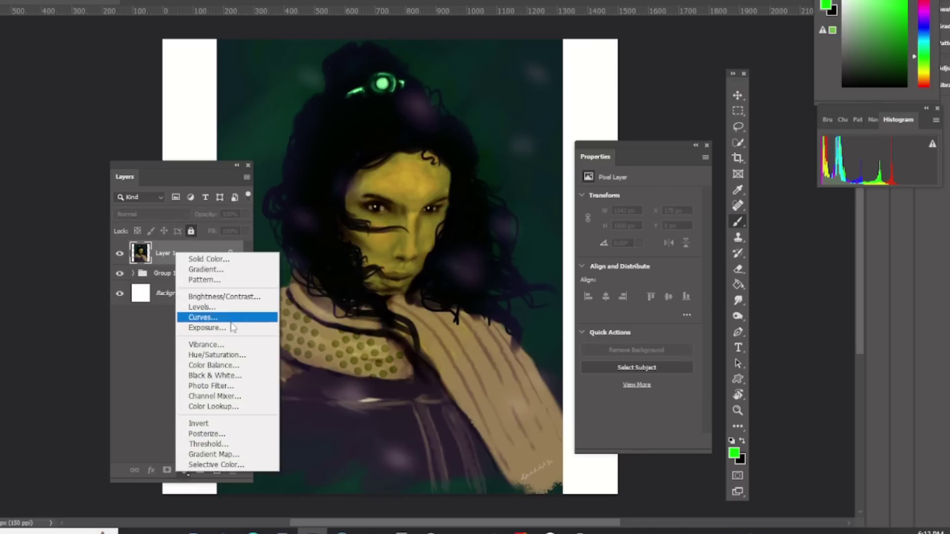
left_click(230, 386)
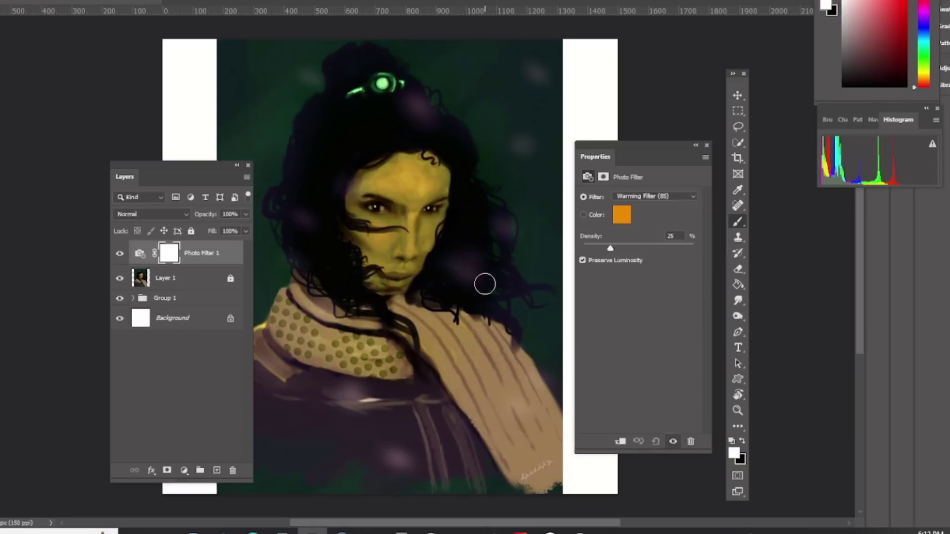
Change the photo filter's colour from the preset to a saturated red and set its density to 80%
left_click(622, 217)
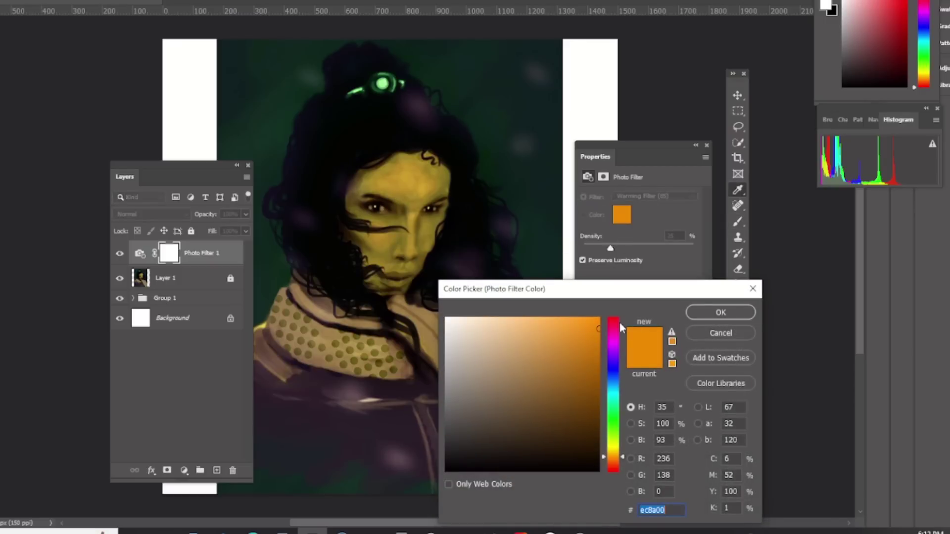
left_click(615, 321)
left_click(721, 312)
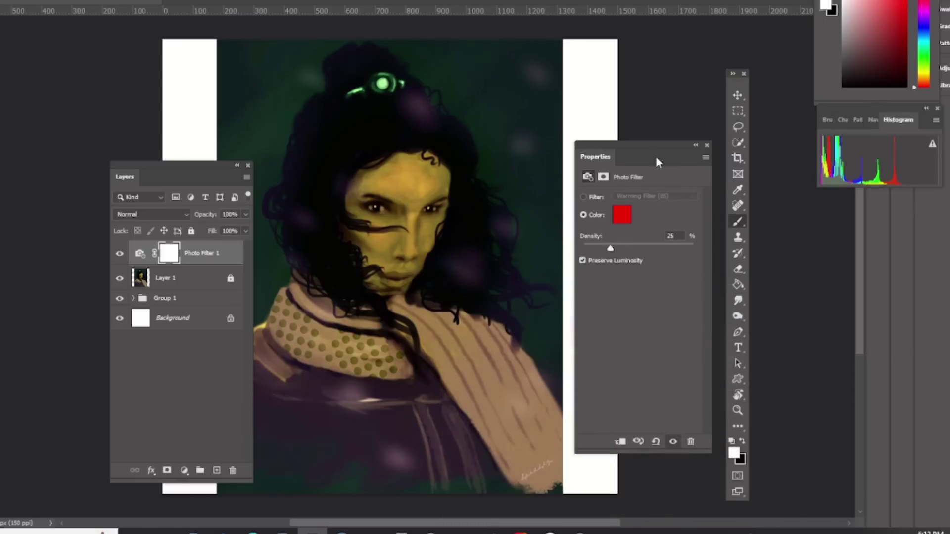
left_click_drag(647, 148, 532, 173)
left_click_drag(477, 277, 540, 279)
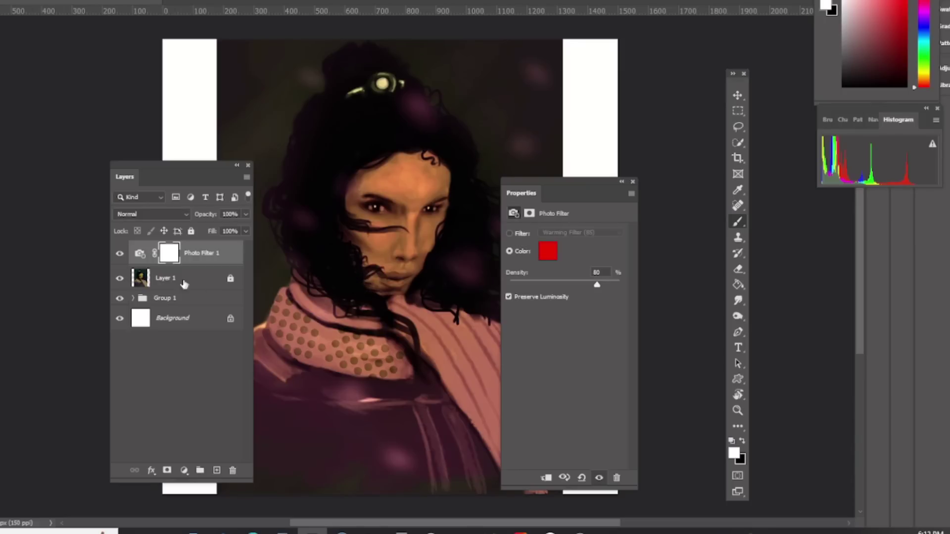
Invert the Photo Filter mask to black and paint the red tint back in white on the cheeks, eyes, nose and lips
key("ctrl+i")
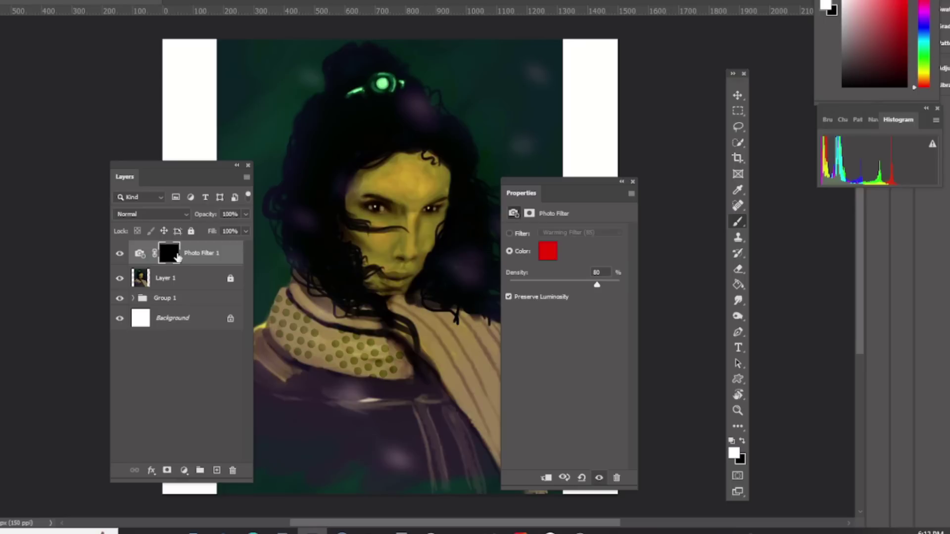
left_click_drag(216, 172, 236, 176)
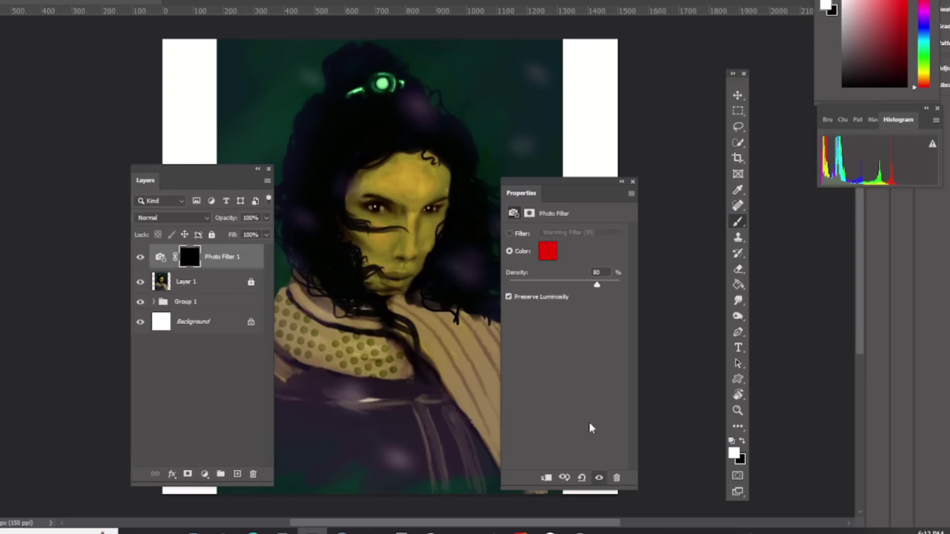
left_click_drag(735, 75, 583, 64)
mouse_move(608, 185)
left_mouse_down()
mouse_move(618, 176)
mouse_move(638, 185)
left_mouse_up()
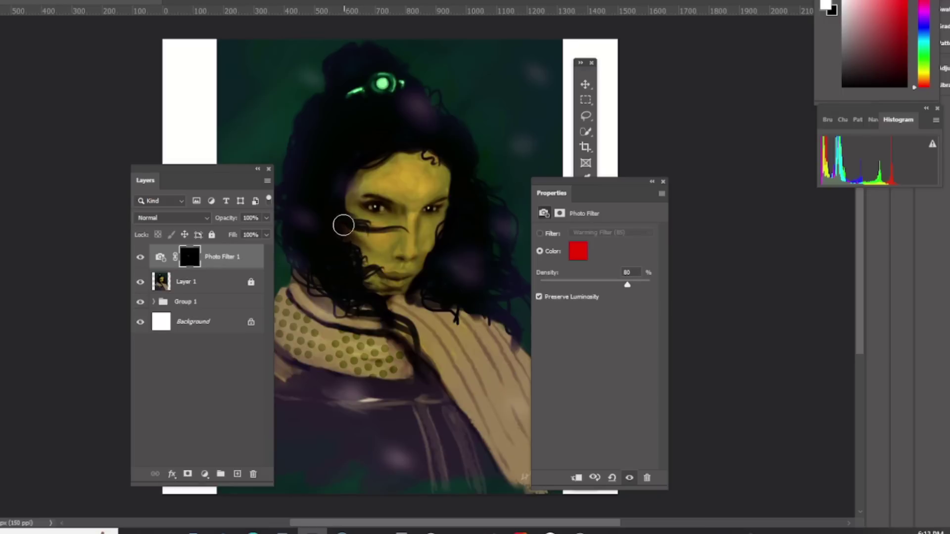
mouse_move(344, 221)
left_mouse_down()
mouse_move(368, 247)
mouse_move(346, 226)
mouse_move(394, 248)
mouse_move(372, 214)
mouse_move(392, 204)
mouse_move(355, 206)
mouse_move(383, 212)
mouse_move(413, 248)
mouse_move(416, 217)
mouse_move(444, 203)
mouse_move(434, 258)
mouse_move(413, 248)
mouse_move(414, 261)
mouse_move(403, 263)
mouse_move(417, 254)
mouse_move(405, 228)
left_mouse_up()
key("bracketleft")
key("bracketleft")
Add a Curves adjustment layer on top with the Increase Contrast (RGB) preset
left_click(204, 474)
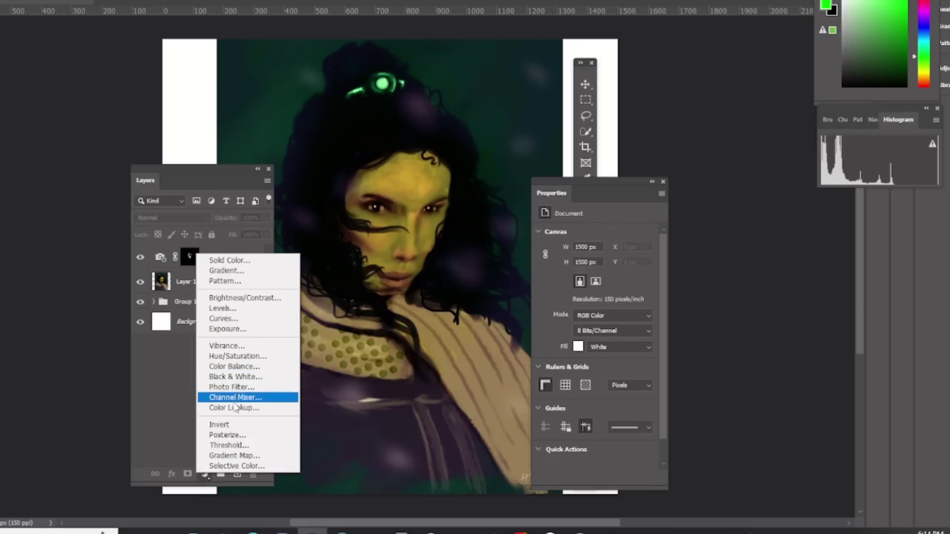
left_click(223, 319)
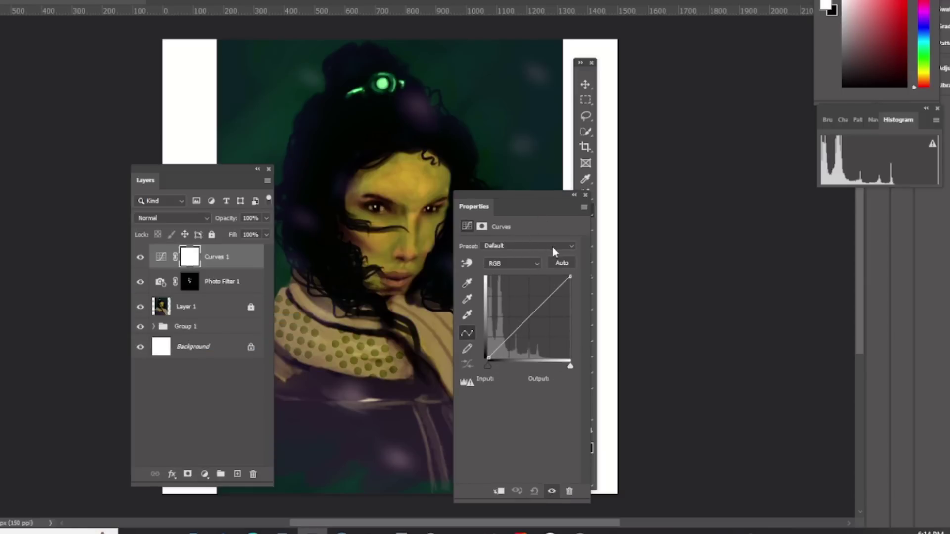
left_click(569, 246)
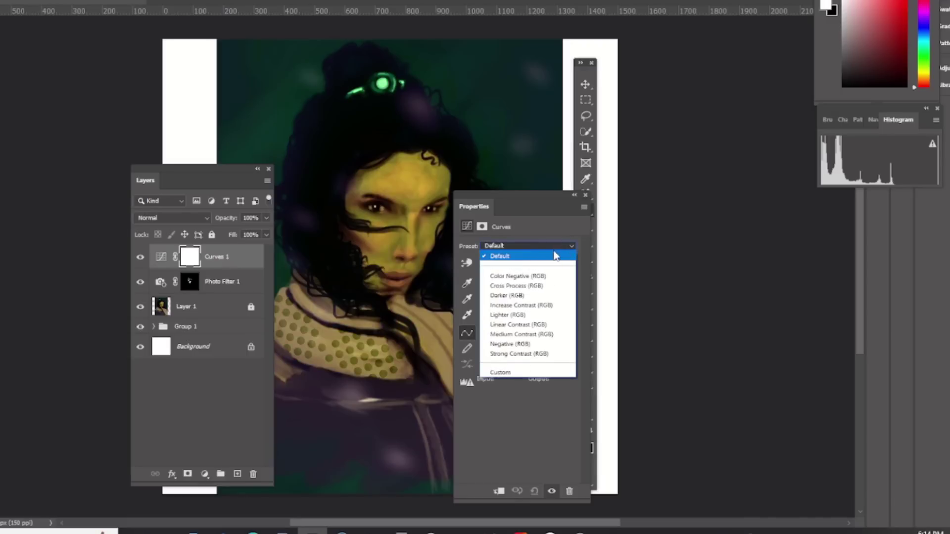
left_click(534, 305)
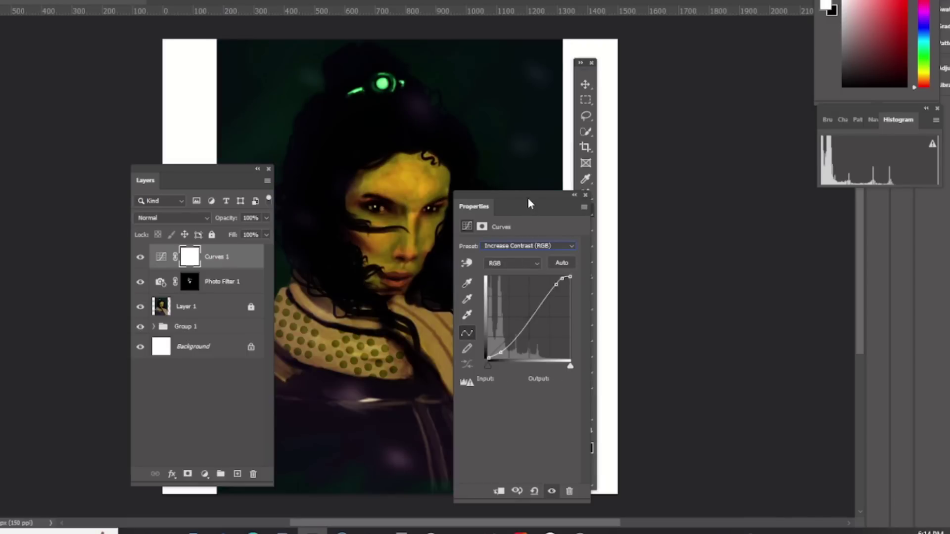
left_click_drag(530, 197, 565, 160)
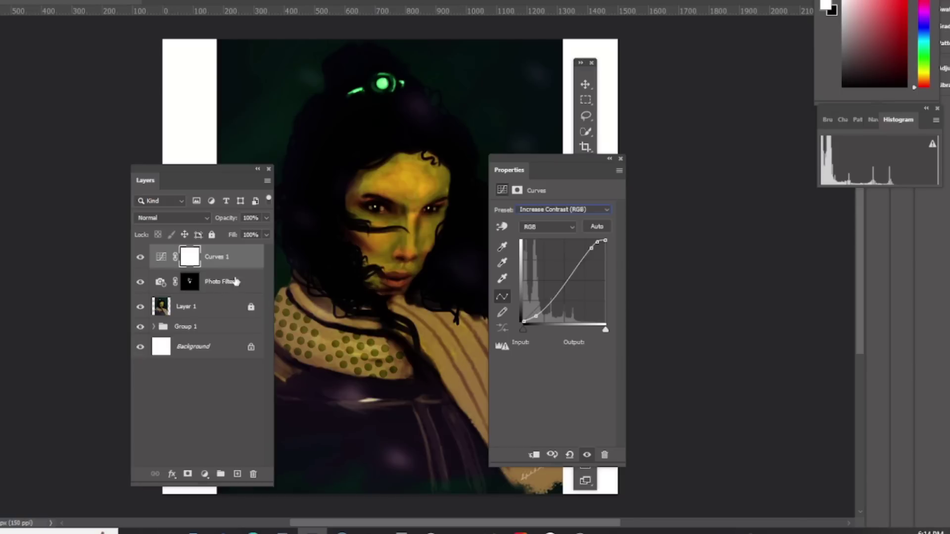
Invert the Curves mask to black and paint the contrast back in with a large white brush over the hair and face
key("ctrl+i")
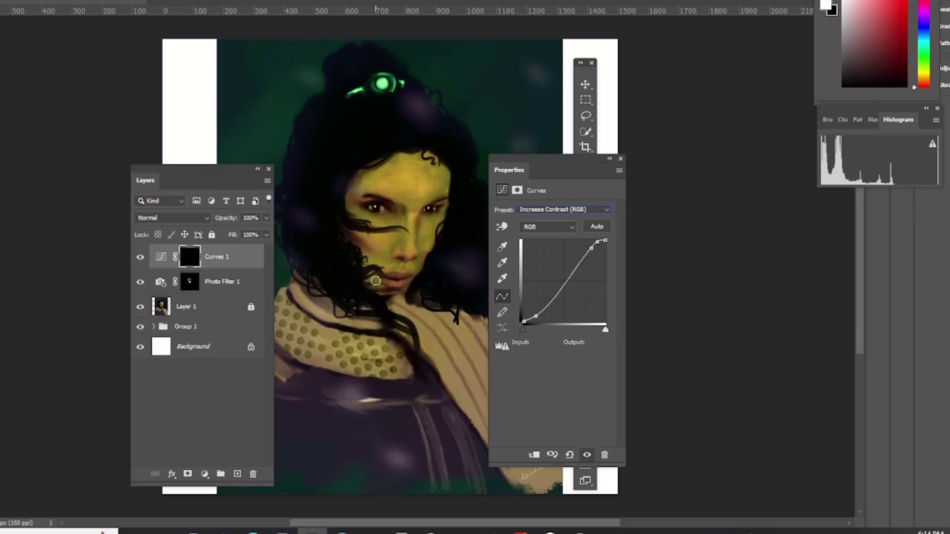
key("bracketright")
key("bracketright")
key("bracketright")
key("bracketright")
key("bracketright")
key("bracketright")
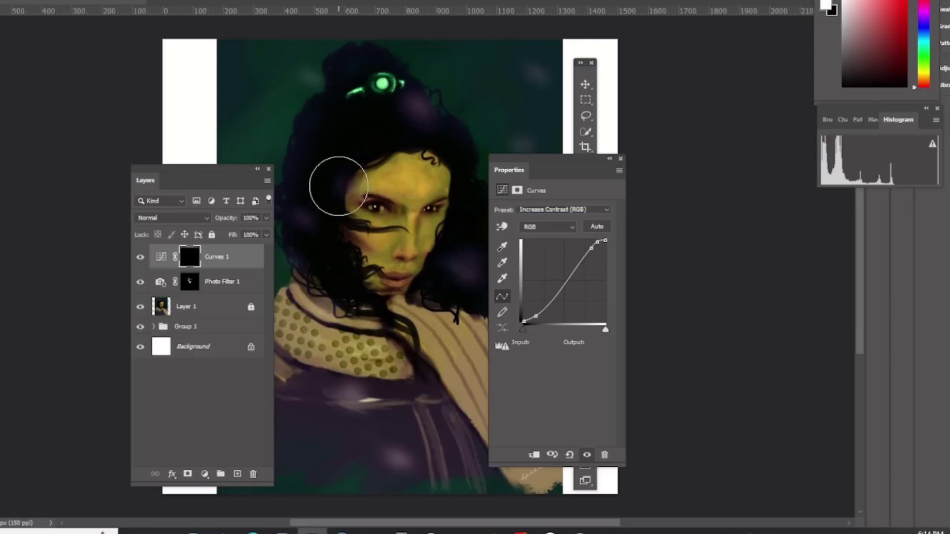
mouse_move(350, 271)
left_mouse_down()
mouse_move(319, 195)
mouse_move(355, 260)
mouse_move(312, 225)
mouse_move(305, 245)
mouse_move(314, 187)
mouse_move(329, 250)
mouse_move(319, 270)
mouse_move(296, 207)
mouse_move(343, 303)
mouse_move(316, 237)
mouse_move(368, 293)
mouse_move(364, 310)
mouse_move(330, 264)
left_mouse_up()
left_click_drag(554, 169, 613, 181)
mouse_move(396, 347)
left_mouse_down()
mouse_move(438, 395)
mouse_move(436, 384)
mouse_move(454, 417)
mouse_move(426, 374)
mouse_move(478, 448)
mouse_move(407, 352)
mouse_move(460, 450)
mouse_move(470, 449)
mouse_move(391, 384)
mouse_move(283, 353)
mouse_move(319, 367)
mouse_move(300, 368)
mouse_move(383, 378)
mouse_move(450, 405)
mouse_move(442, 392)
mouse_move(488, 449)
mouse_move(414, 343)
mouse_move(416, 303)
mouse_move(445, 289)
mouse_move(429, 300)
mouse_move(464, 308)
mouse_move(425, 284)
mouse_move(406, 286)
mouse_move(429, 273)
mouse_move(379, 290)
mouse_move(390, 288)
mouse_move(409, 239)
mouse_move(367, 199)
mouse_move(377, 204)
mouse_move(383, 172)
mouse_move(410, 166)
mouse_move(445, 189)
mouse_move(432, 268)
mouse_move(417, 290)
left_mouse_up()
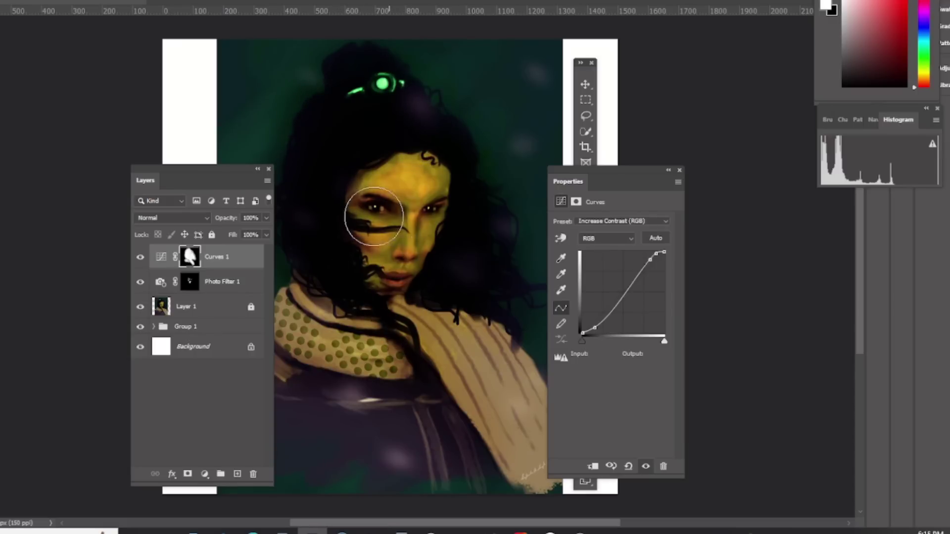
mouse_move(454, 261)
left_mouse_down()
mouse_move(435, 281)
mouse_move(438, 300)
mouse_move(472, 312)
mouse_move(460, 318)
mouse_move(452, 297)
mouse_move(430, 300)
left_mouse_up()
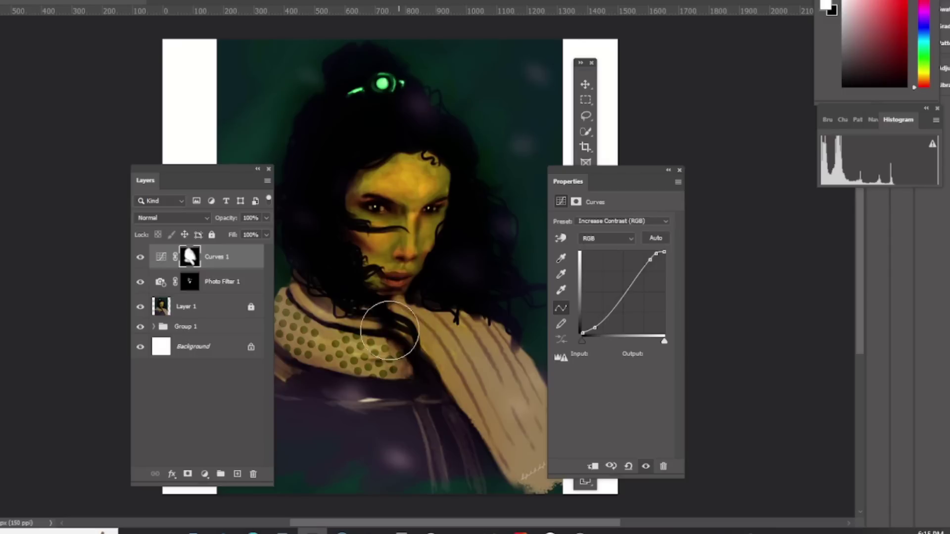
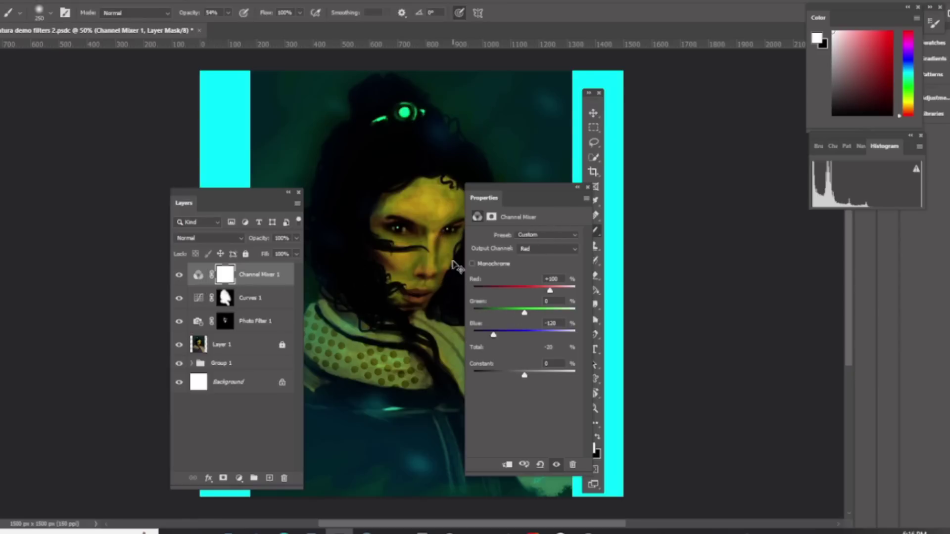
Invert the Channel Mixer mask to black and paint its effect back with a small white brush on the face and scarf folds
key("ctrl+i")
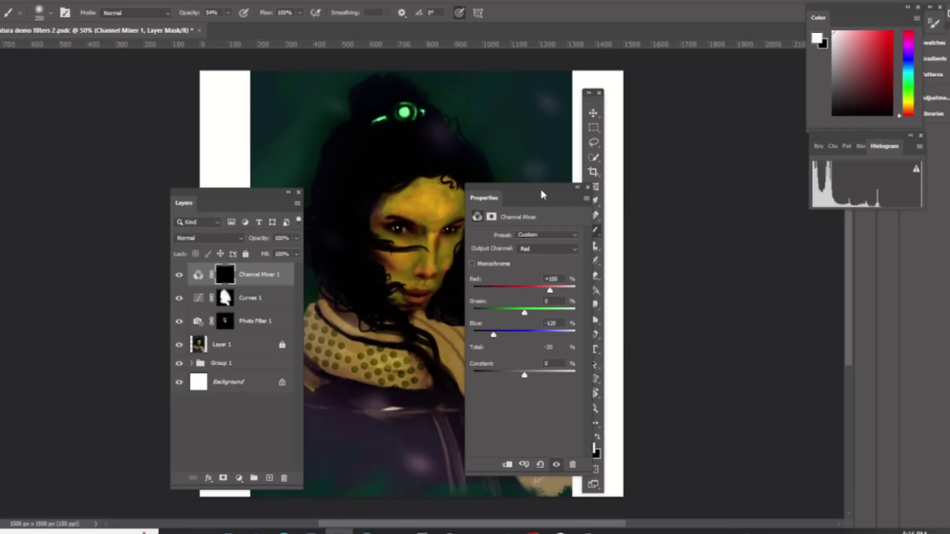
left_click_drag(543, 195, 569, 200)
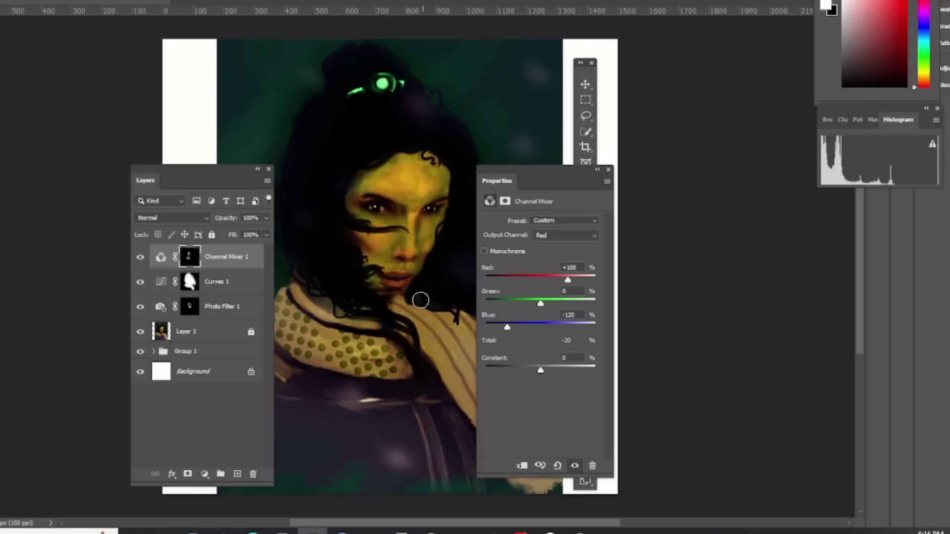
key("bracketleft")
key("bracketleft")
key("bracketleft")
key("ctrl")
key("ctrl+minus")
left_click_drag(401, 298, 399, 299)
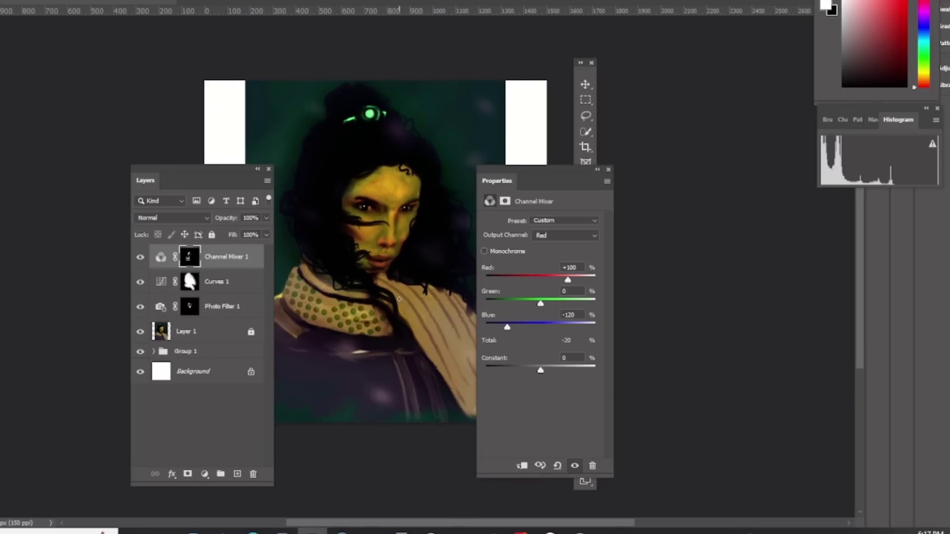